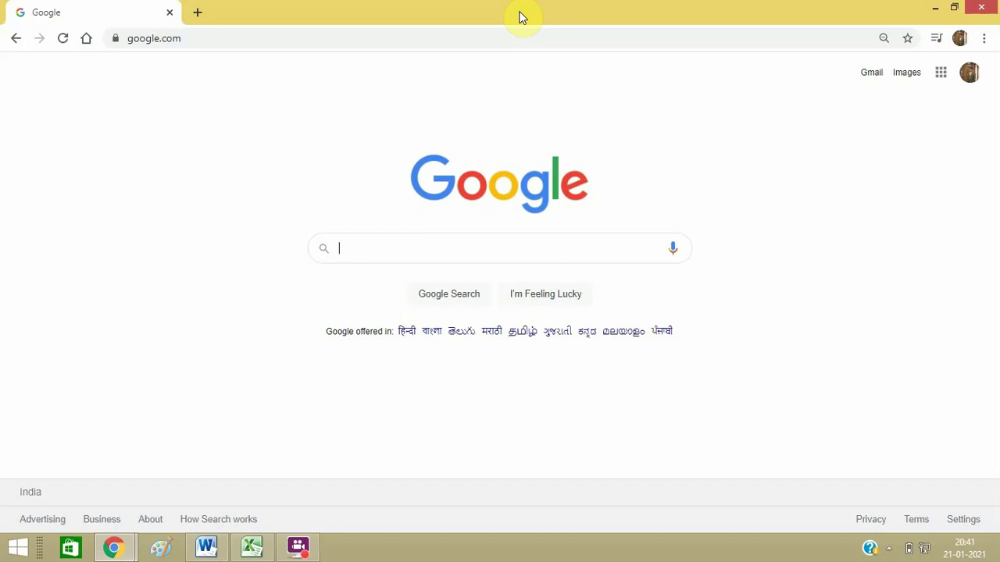
Search Google for "free domain" and open the "Freenom - A Name for Everyone" result in a new tab
{"action": "type", "text": "free "}
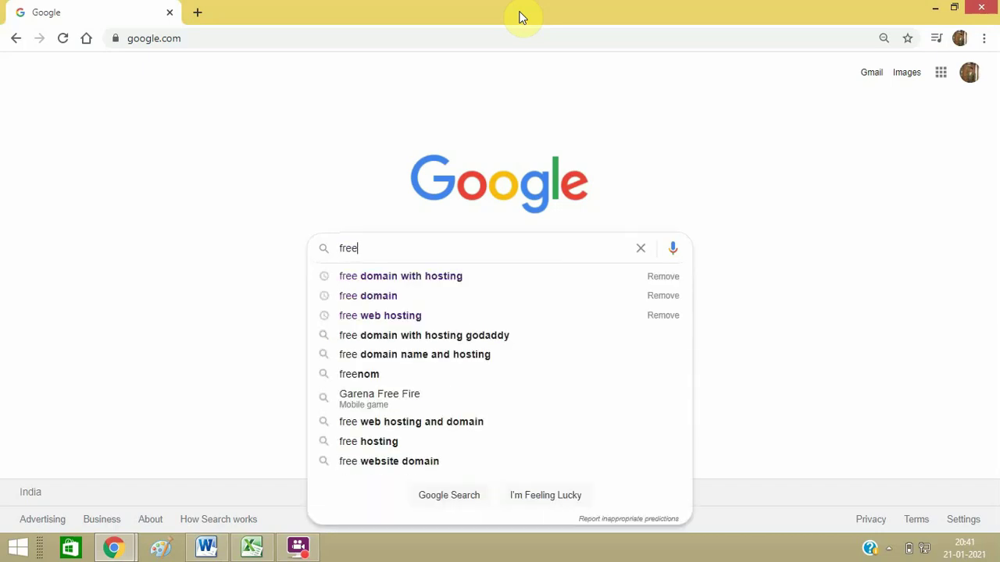
{"action": "type", "text": "domain"}
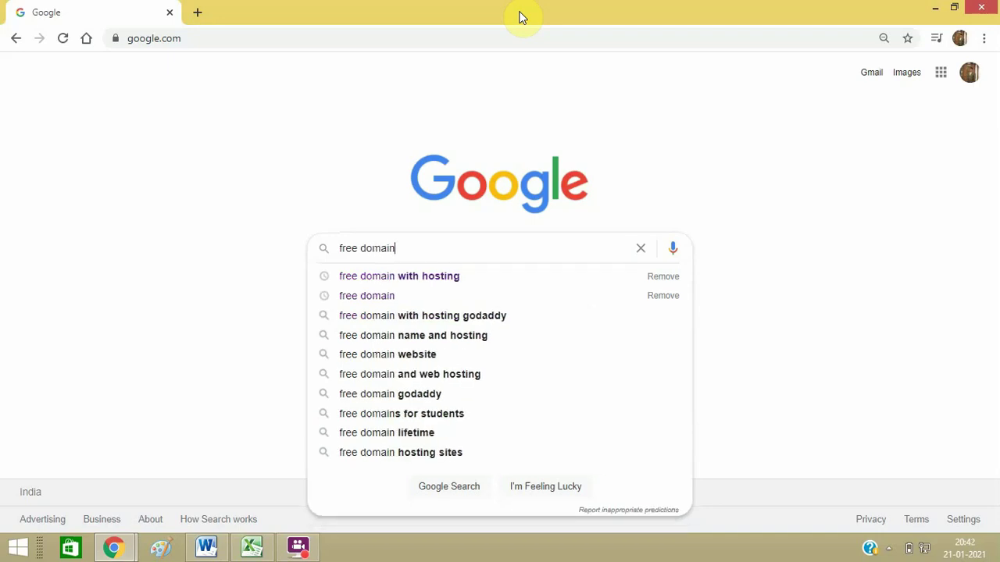
{"action": "key", "text": "Return"}
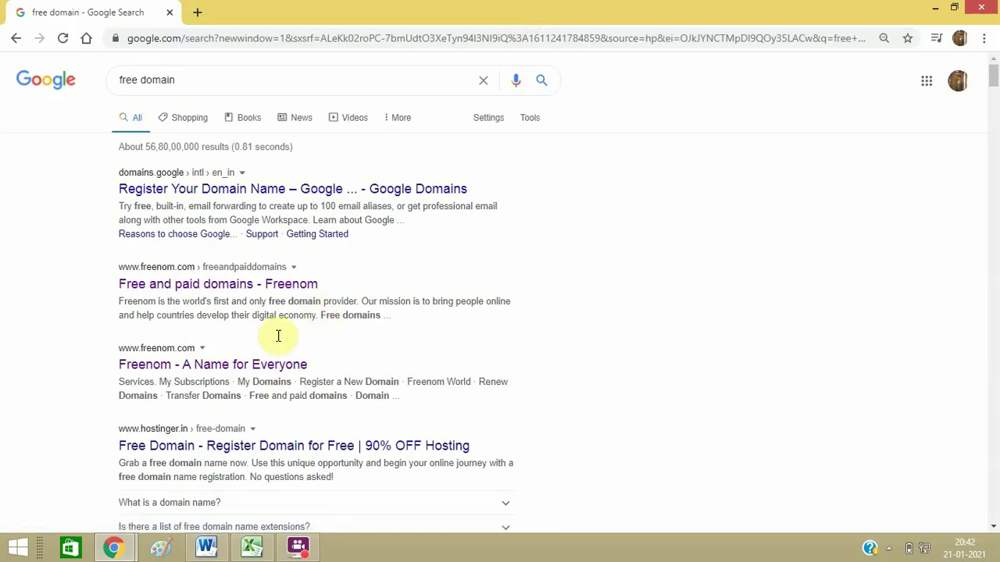
{"action": "right_click", "coordinate": [250, 367]}
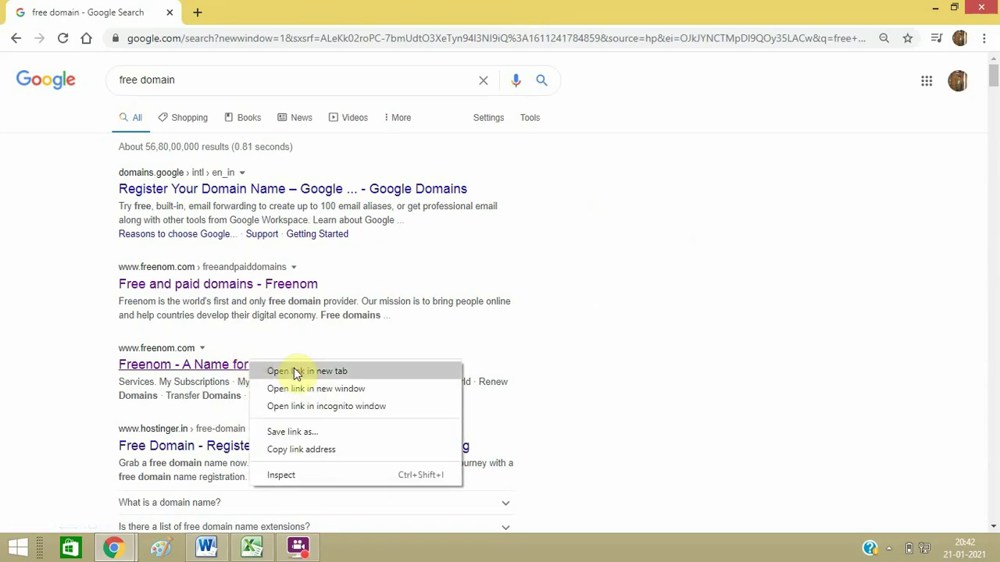
{"action": "left_click", "coordinate": [297, 371]}
{"action": "left_click", "coordinate": [219, 10]}
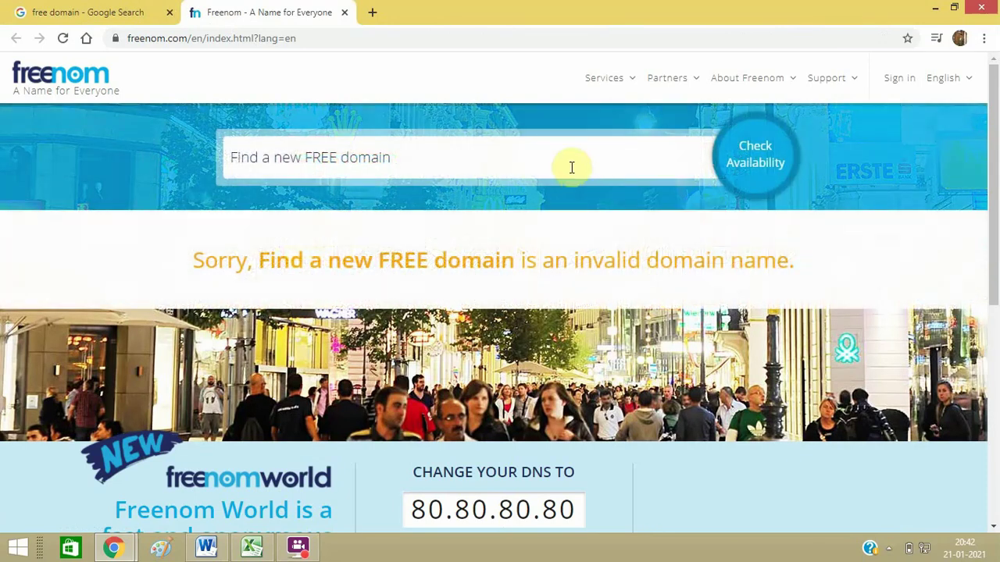
Check the availability of a new free Freenom domain made from the owner's full name
{"action": "left_click", "coordinate": [539, 154]}
{"action": "type", "text": "pr"}
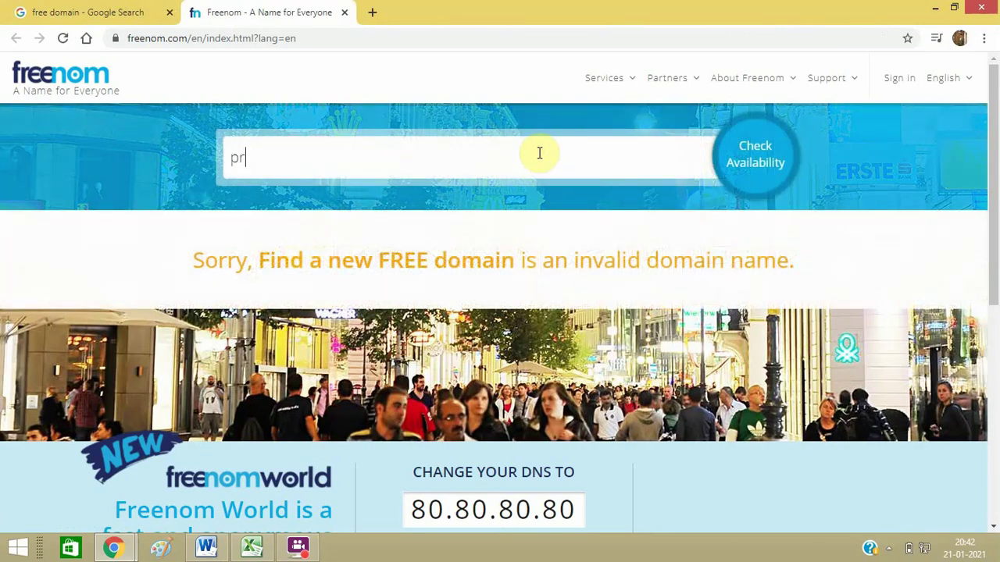
{"action": "type", "text": "aveengosain"}
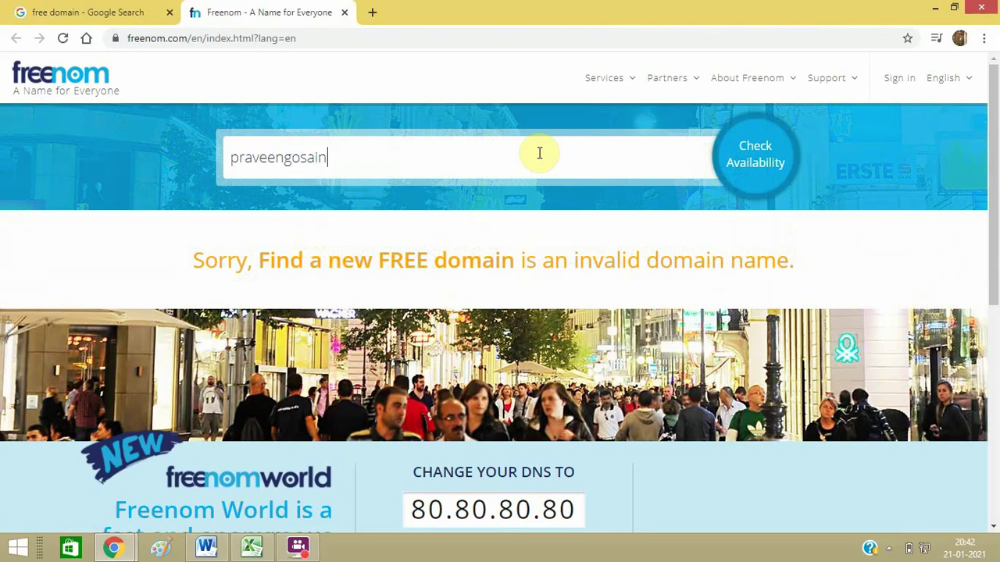
{"action": "left_click", "coordinate": [757, 182]}
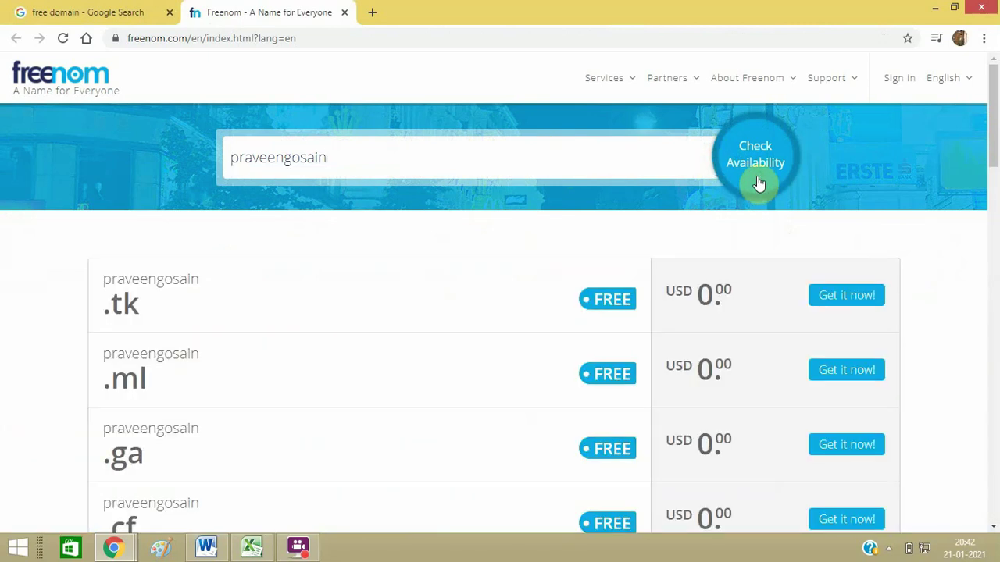
{"action": "key", "text": "super+i"}
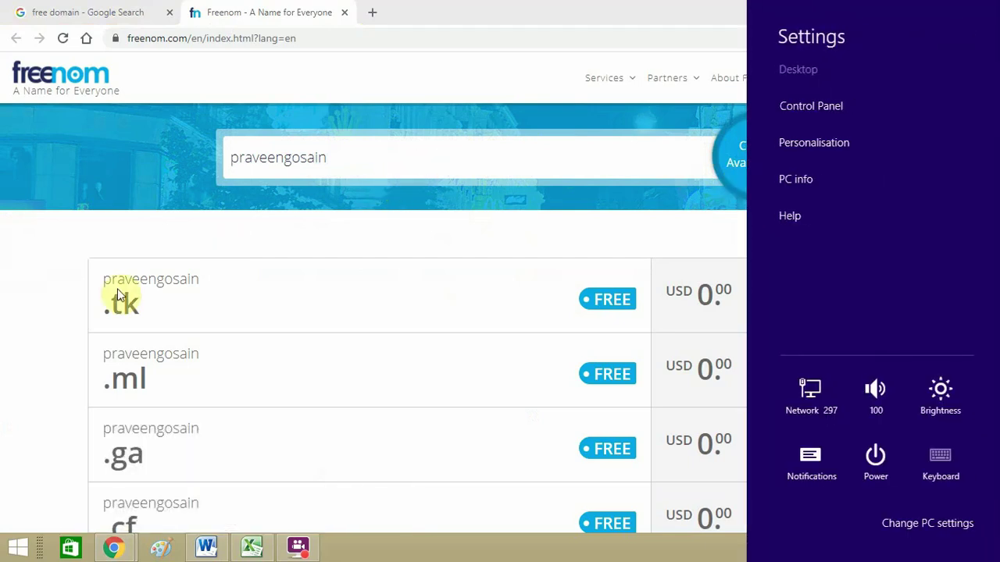
{"action": "left_click", "coordinate": [24, 299]}
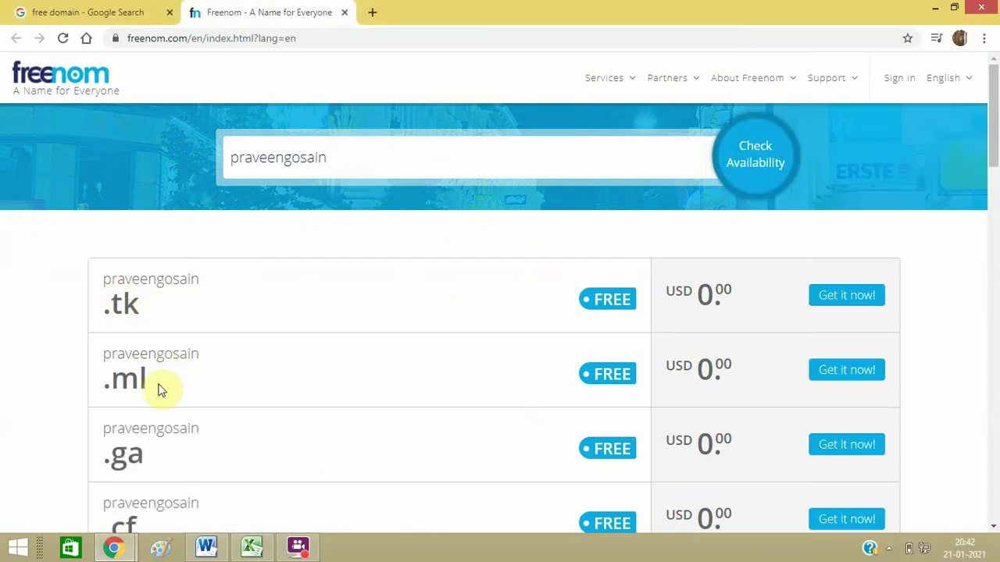
Try to get the free .tk domain, and add the .ml version to the cart
{"action": "left_click_drag", "start_coordinate": [989, 152], "coordinate": [995, 177]}
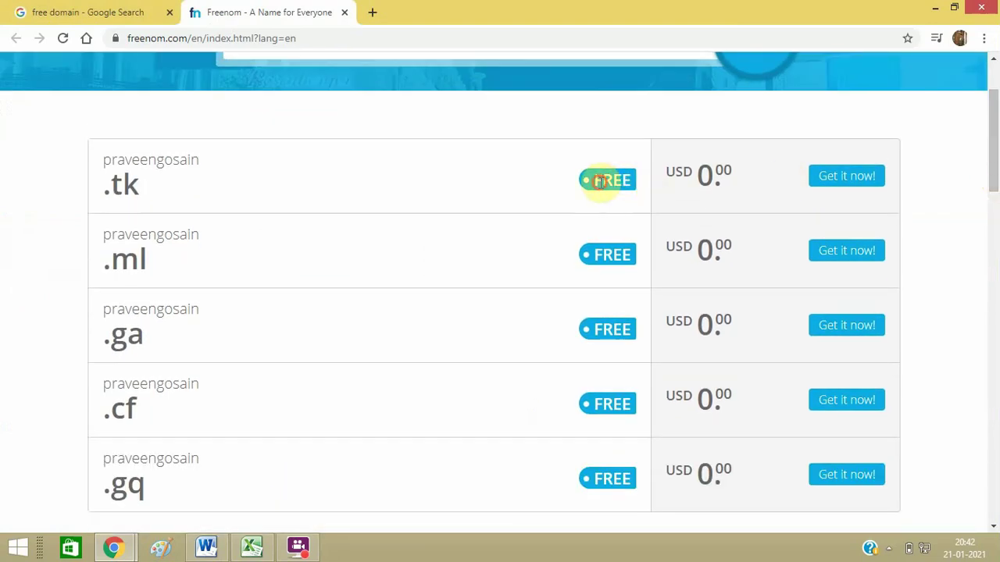
{"action": "left_click_drag", "start_coordinate": [600, 181], "coordinate": [881, 180]}
{"action": "left_click", "coordinate": [949, 198]}
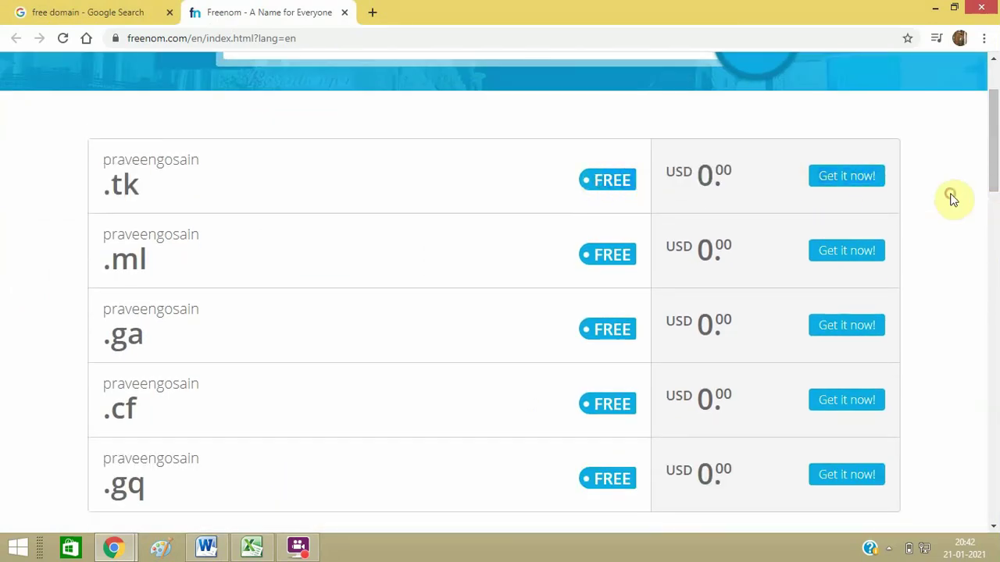
{"action": "left_click", "coordinate": [846, 177]}
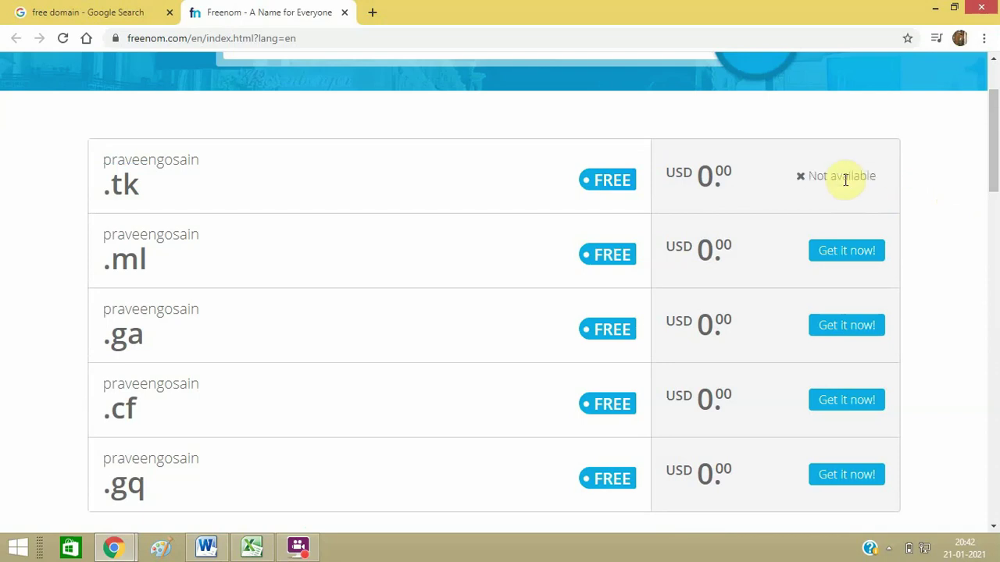
{"action": "left_click", "coordinate": [860, 266]}
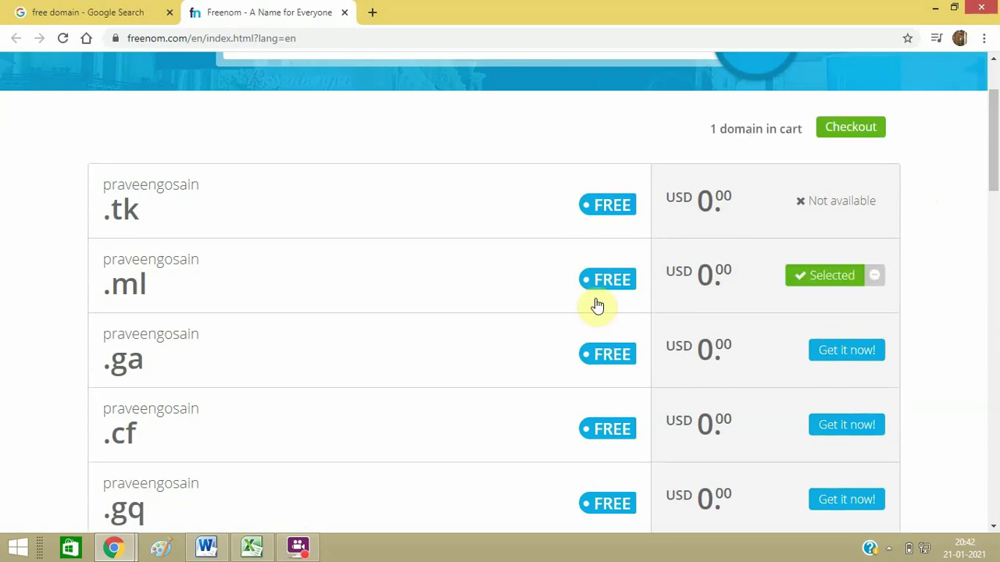
Add the free .ga version of the domain to the cart
{"action": "left_click_drag", "start_coordinate": [111, 287], "coordinate": [103, 262]}
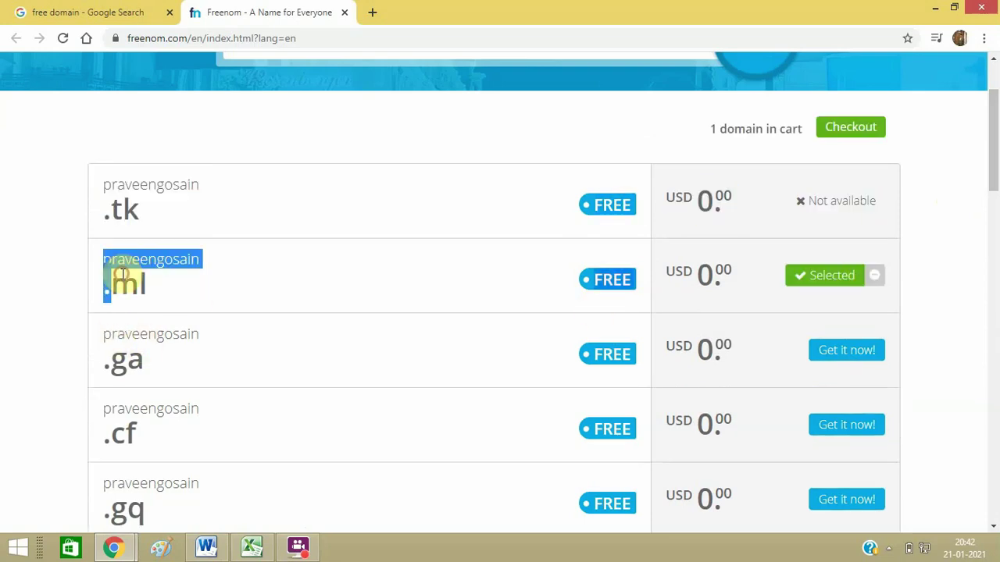
{"action": "left_click", "coordinate": [848, 369]}
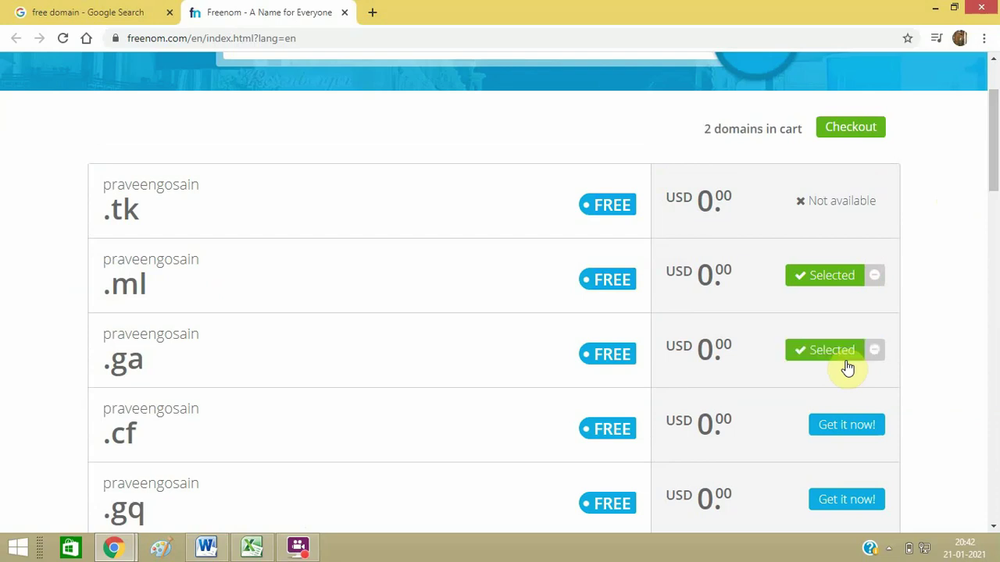
{"action": "left_click_drag", "start_coordinate": [164, 364], "coordinate": [141, 364]}
{"action": "left_click", "coordinate": [134, 350]}
Return to the Google results, place that tab after the Freenom one, and search for "free domain with hosting"
{"action": "left_click_drag", "start_coordinate": [96, 5], "coordinate": [244, 4]}
{"action": "left_click", "coordinate": [246, 74]}
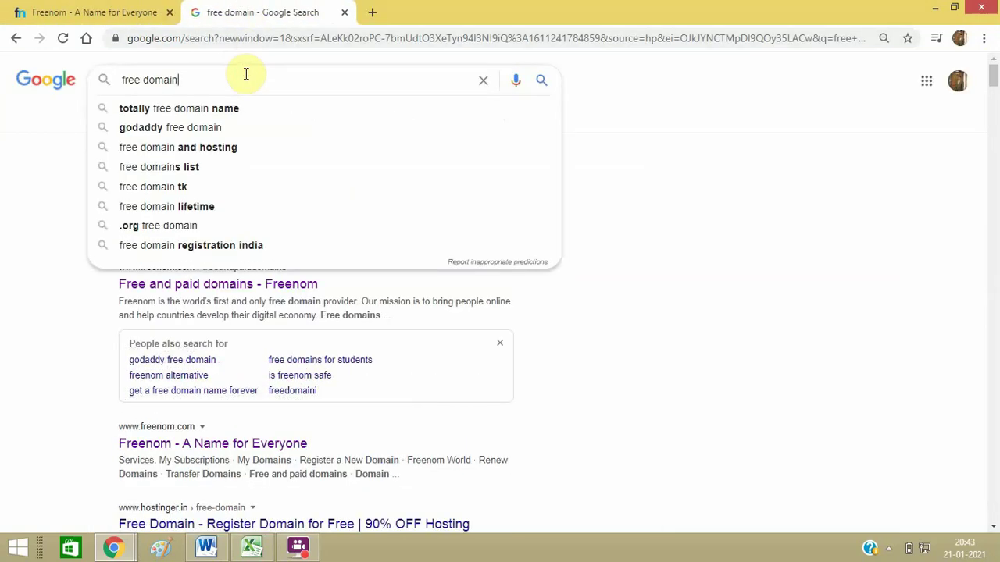
{"action": "type", "text": "with"}
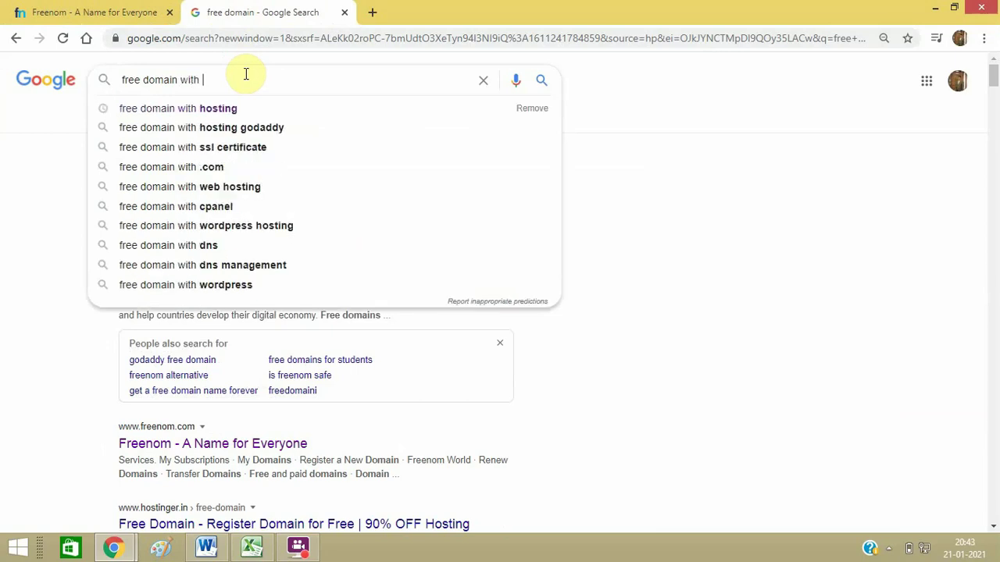
{"action": "key", "text": "Down"}
{"action": "key", "text": "Return"}
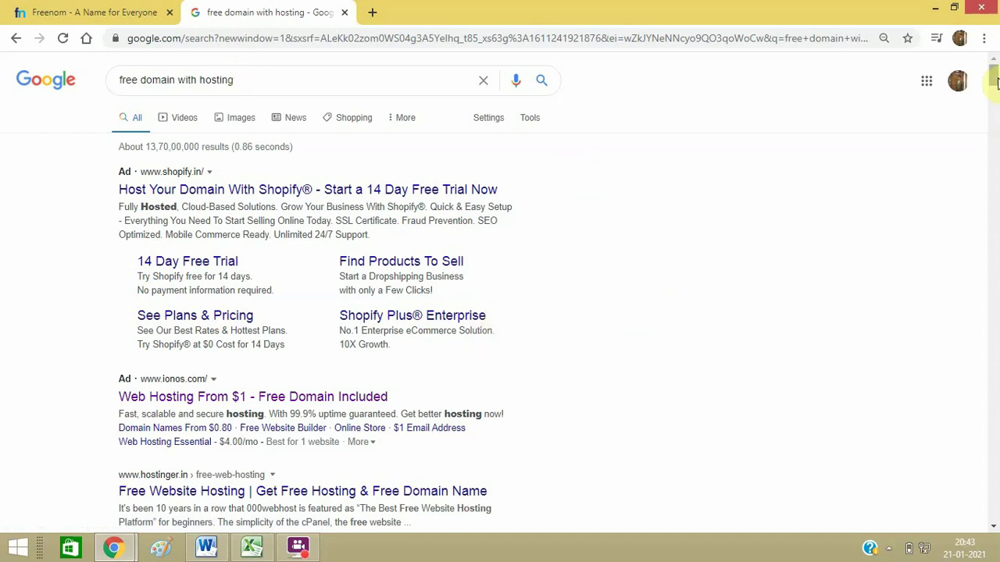
Open the Hostinger free web hosting, Hostinger free domain and GoDaddy free domain results in separate new tabs
{"action": "left_click_drag", "start_coordinate": [994, 78], "coordinate": [995, 87]}
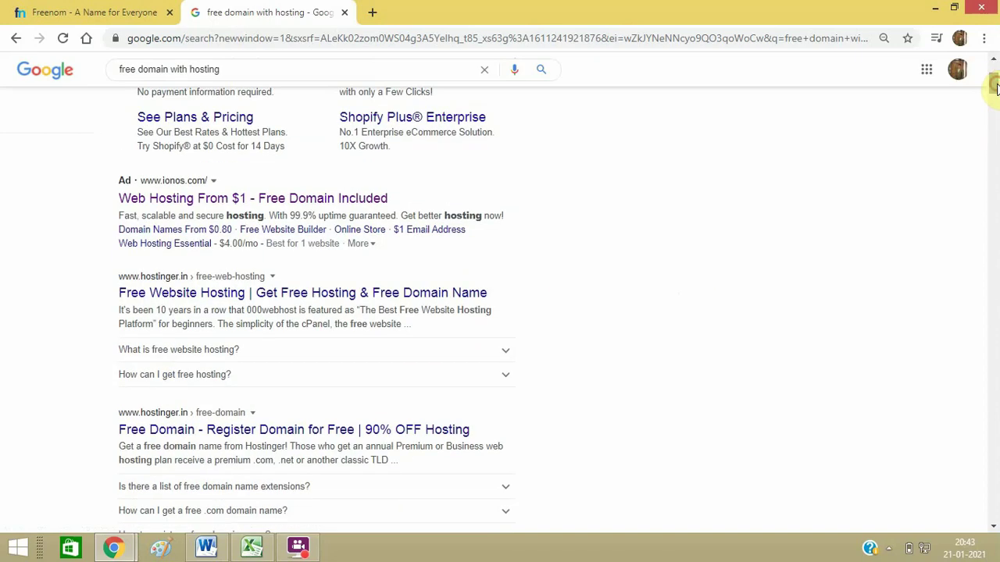
{"action": "right_click", "coordinate": [167, 297]}
{"action": "left_click", "coordinate": [191, 305]}
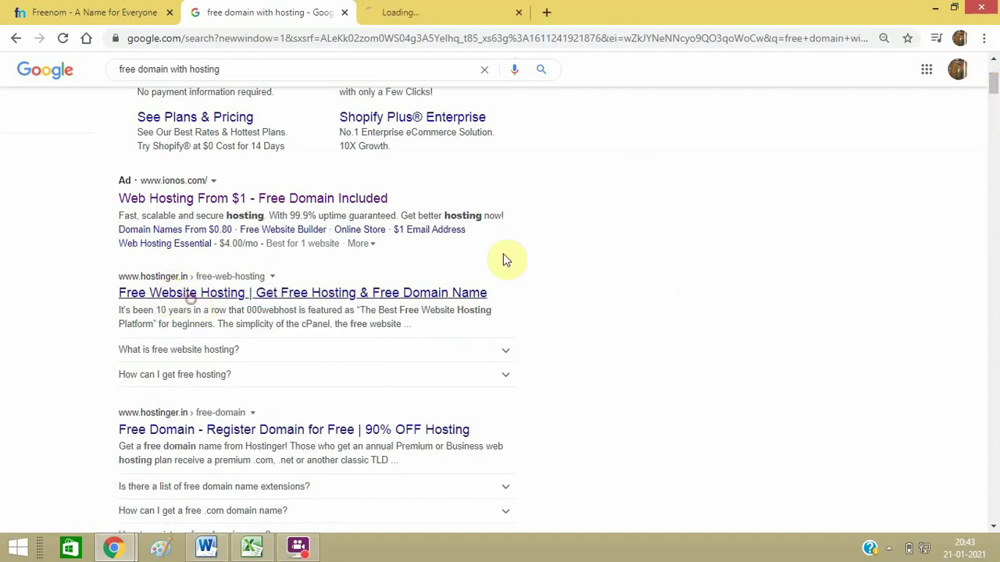
{"action": "right_click", "coordinate": [263, 429]}
{"action": "left_click", "coordinate": [343, 314]}
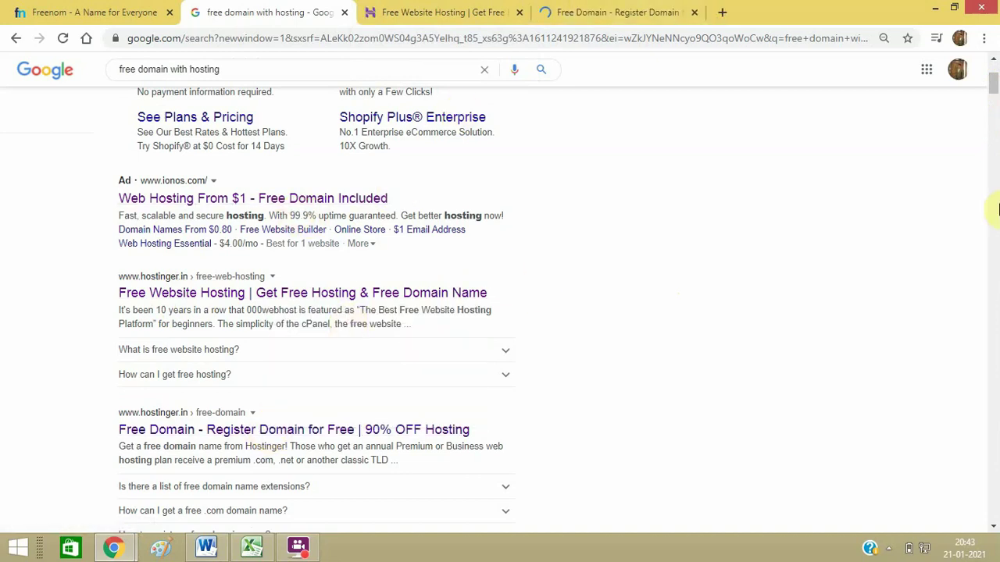
{"action": "left_click_drag", "start_coordinate": [990, 78], "coordinate": [990, 94]}
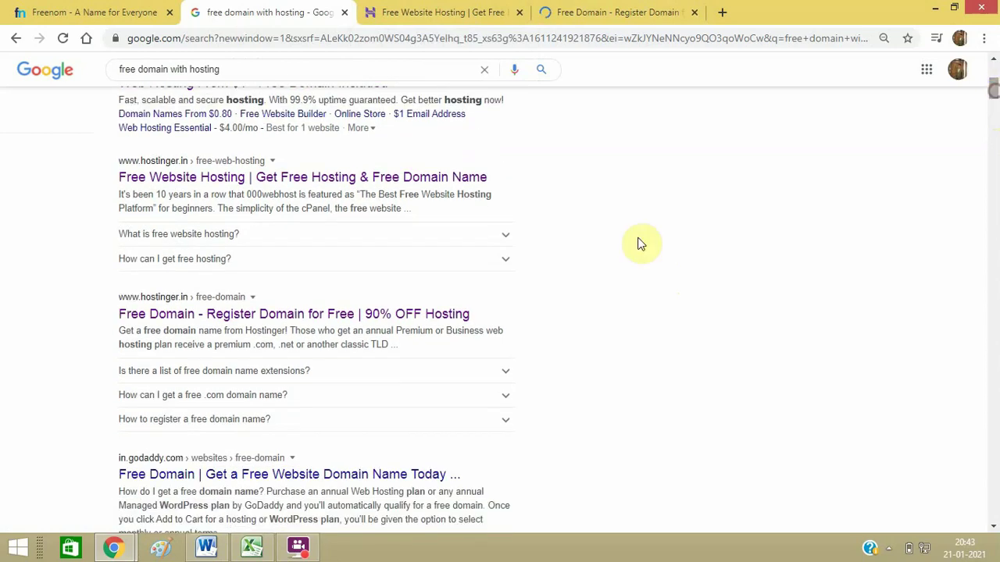
{"action": "right_click", "coordinate": [369, 474]}
{"action": "left_click", "coordinate": [440, 361]}
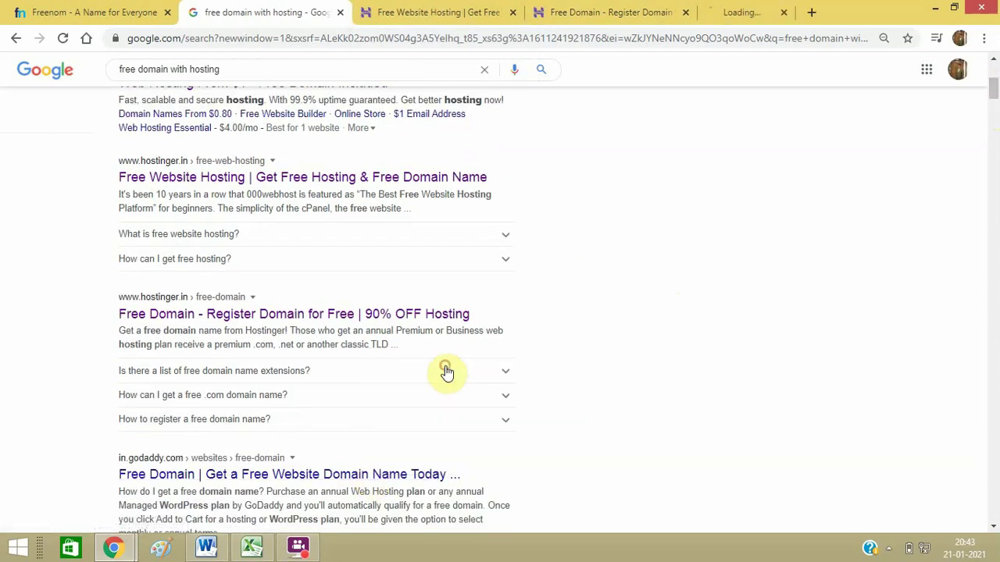
Look briefly over the opened Hostinger and GoDaddy pages
{"action": "left_click", "coordinate": [486, 6]}
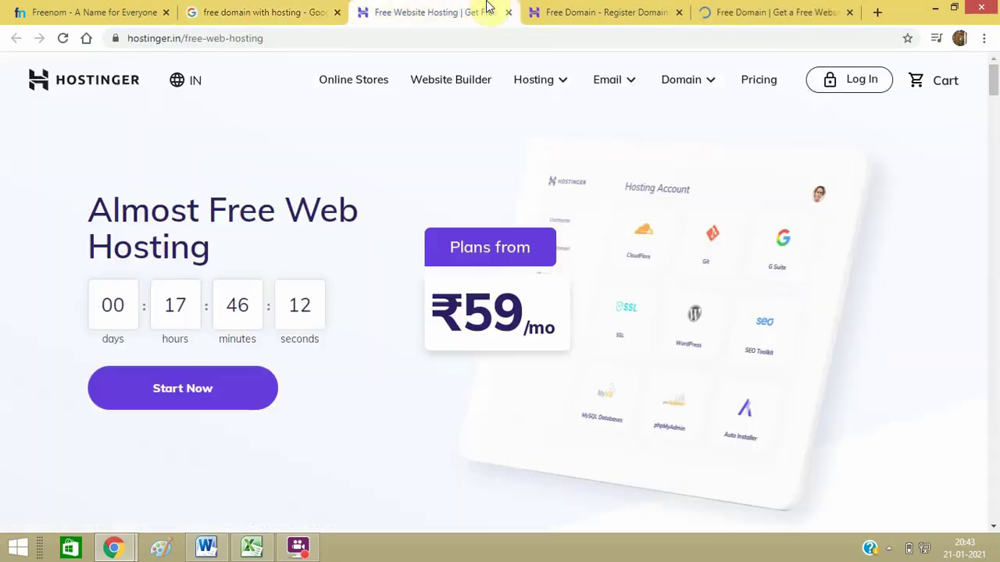
{"action": "left_click", "coordinate": [576, 8]}
{"action": "left_click", "coordinate": [738, 6]}
{"action": "left_click", "coordinate": [612, 8]}
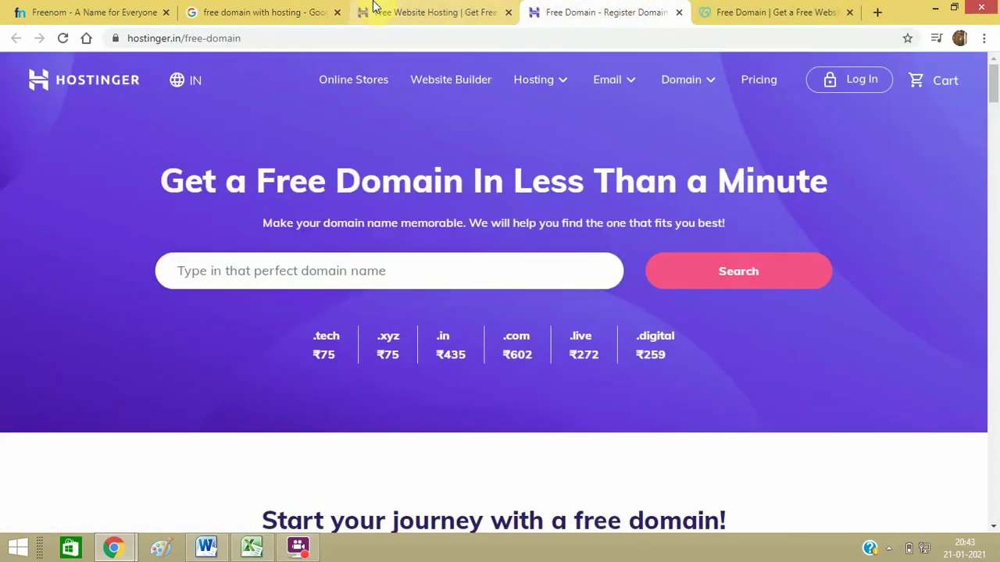
Compare the SSL, free domain and monthly price entries of Hostinger's web hosting plans, dismissing the sale pop-up
{"action": "left_click", "coordinate": [375, 7]}
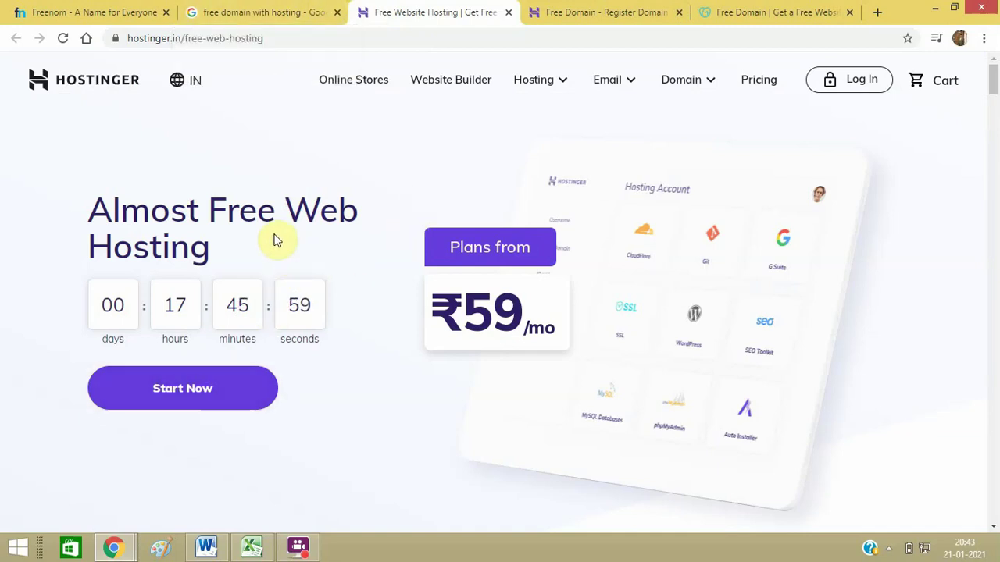
{"action": "left_click_drag", "start_coordinate": [993, 78], "coordinate": [993, 135]}
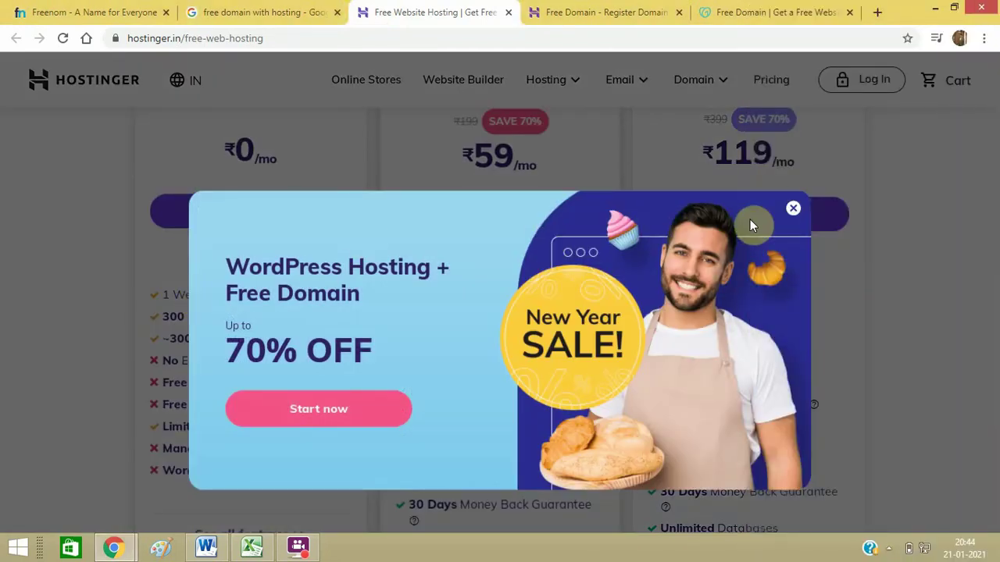
{"action": "left_click", "coordinate": [793, 208]}
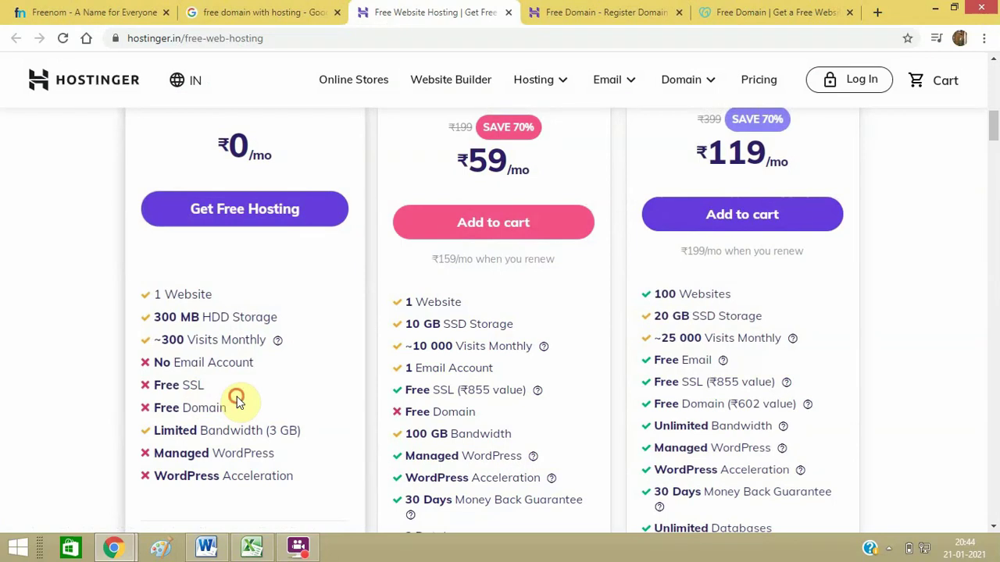
{"action": "double_click", "coordinate": [192, 385]}
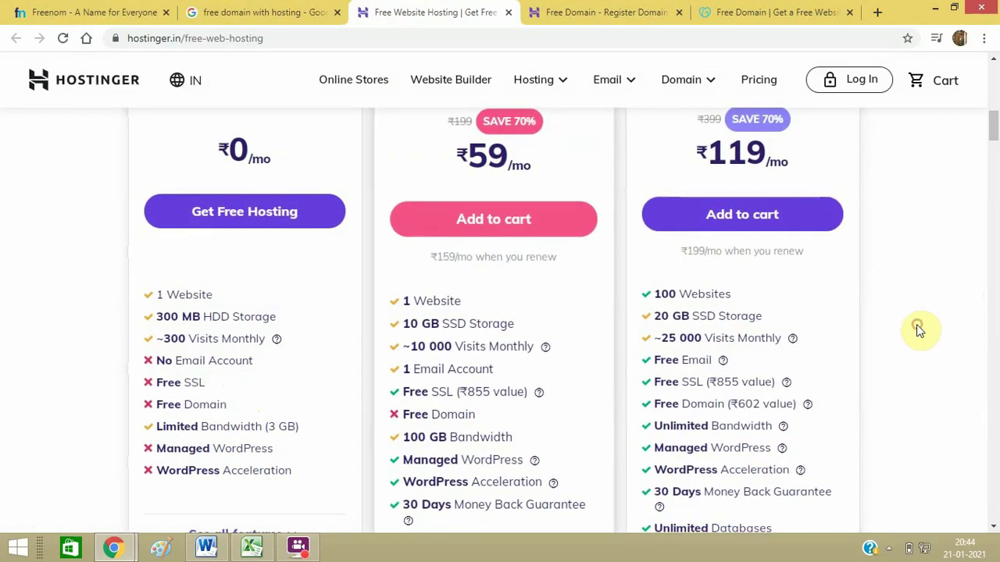
{"action": "left_click", "coordinate": [671, 415]}
{"action": "left_click_drag", "start_coordinate": [669, 413], "coordinate": [795, 412]}
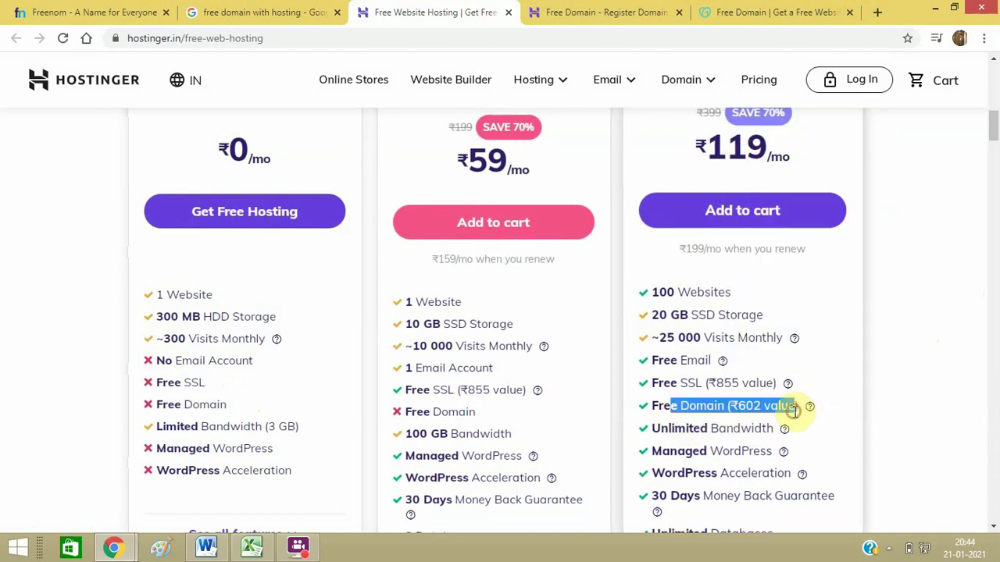
{"action": "left_click", "coordinate": [778, 157]}
{"action": "double_click", "coordinate": [725, 156]}
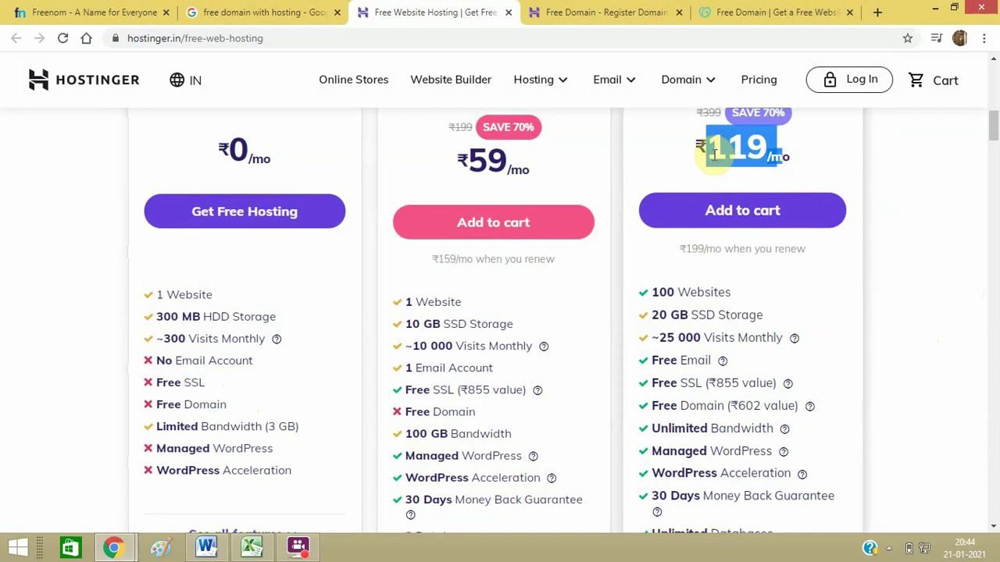
Review the Hostinger and GoDaddy free domain pages, and return to the Google search results
{"action": "left_click", "coordinate": [579, 11]}
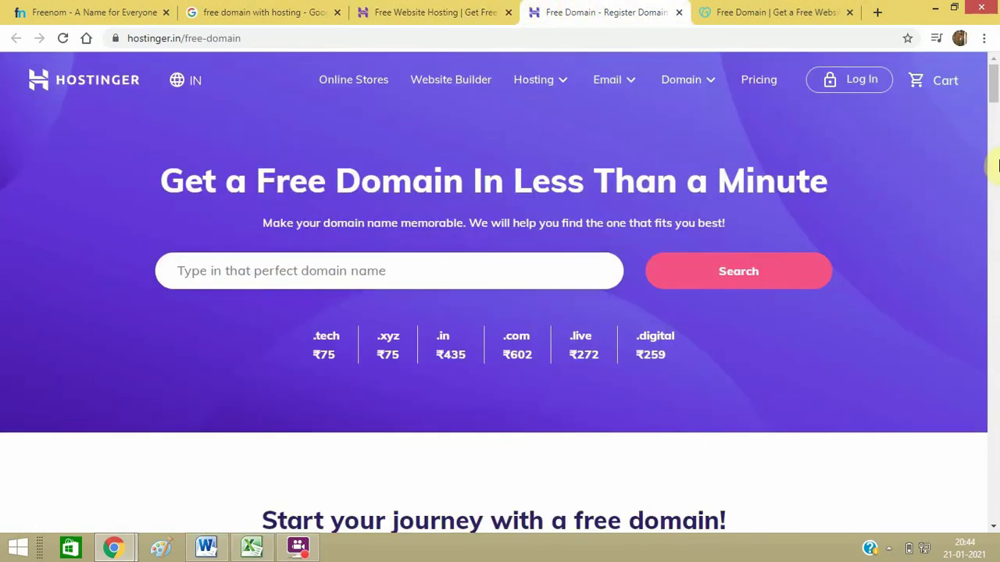
{"action": "left_click_drag", "start_coordinate": [992, 118], "coordinate": [994, 224]}
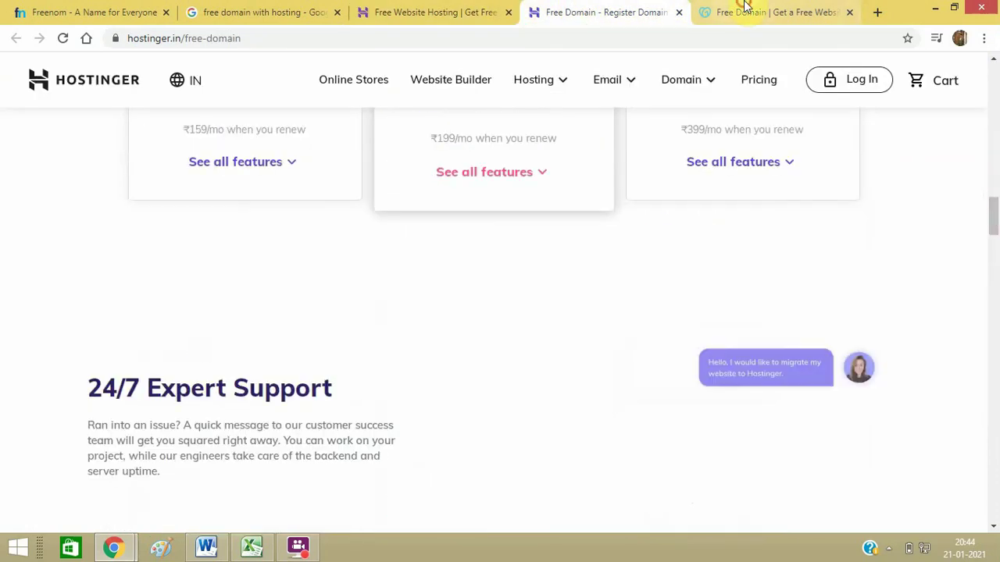
{"action": "left_click", "coordinate": [743, 11]}
{"action": "mouse_move", "coordinate": [993, 112]}
{"action": "left_mouse_down"}
{"action": "mouse_move", "coordinate": [993, 410]}
{"action": "mouse_move", "coordinate": [993, 78]}
{"action": "mouse_move", "coordinate": [992, 125]}
{"action": "left_mouse_up"}
{"action": "left_click", "coordinate": [208, 6]}
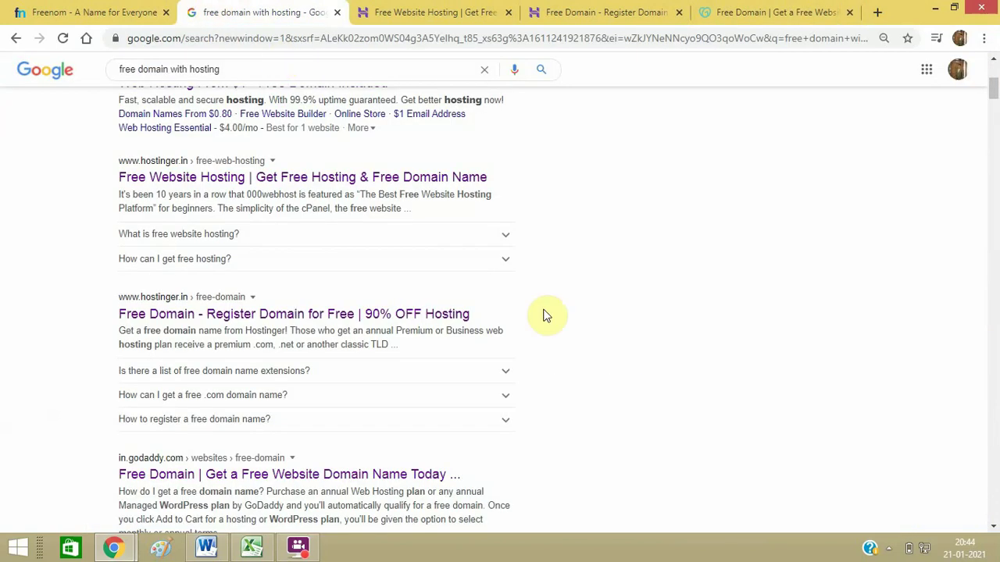
Open the 000WebHost free domain hosting result in a new tab and switch to that page
{"action": "left_click_drag", "start_coordinate": [994, 93], "coordinate": [993, 117]}
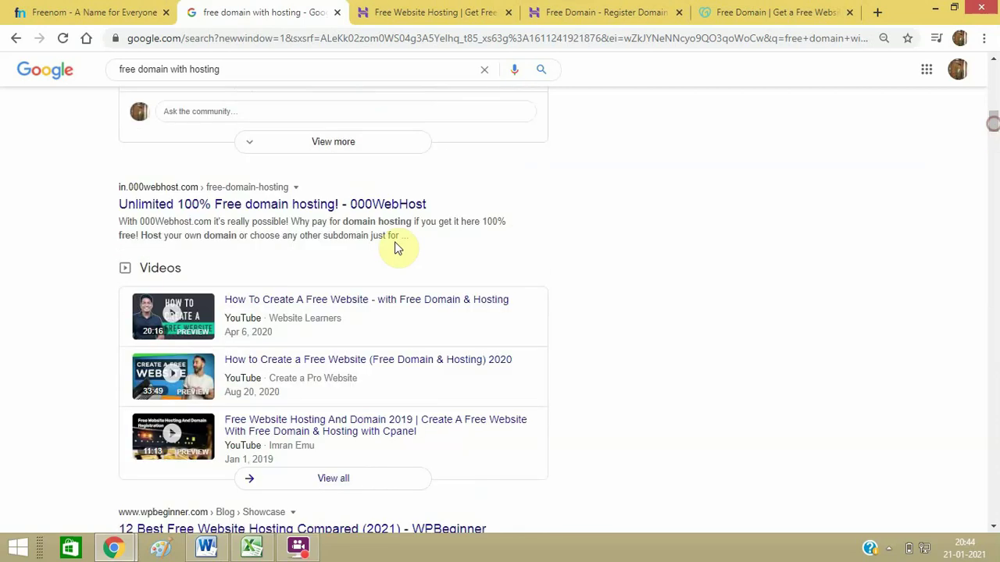
{"action": "right_click", "coordinate": [348, 219]}
{"action": "left_click", "coordinate": [355, 221]}
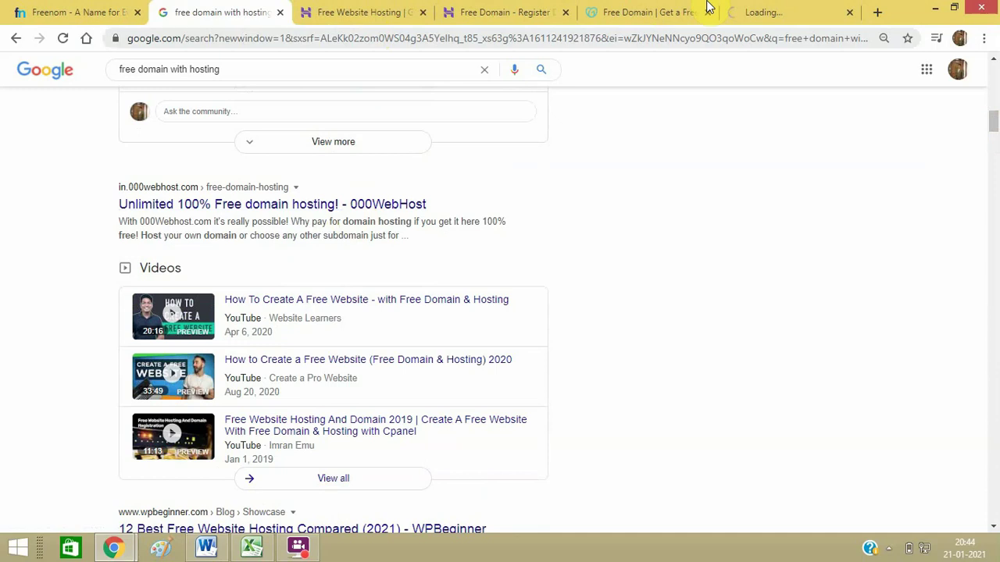
{"action": "left_click", "coordinate": [766, 7]}
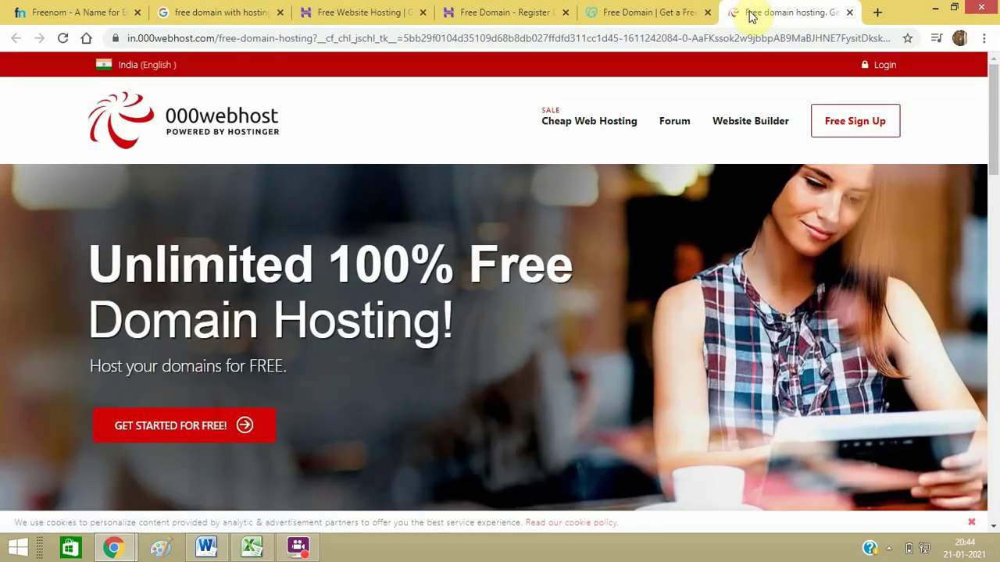
Glance at the Freenom domain list and examine the free domain hosting features table on the 000webhost page
{"action": "left_click", "coordinate": [76, 8]}
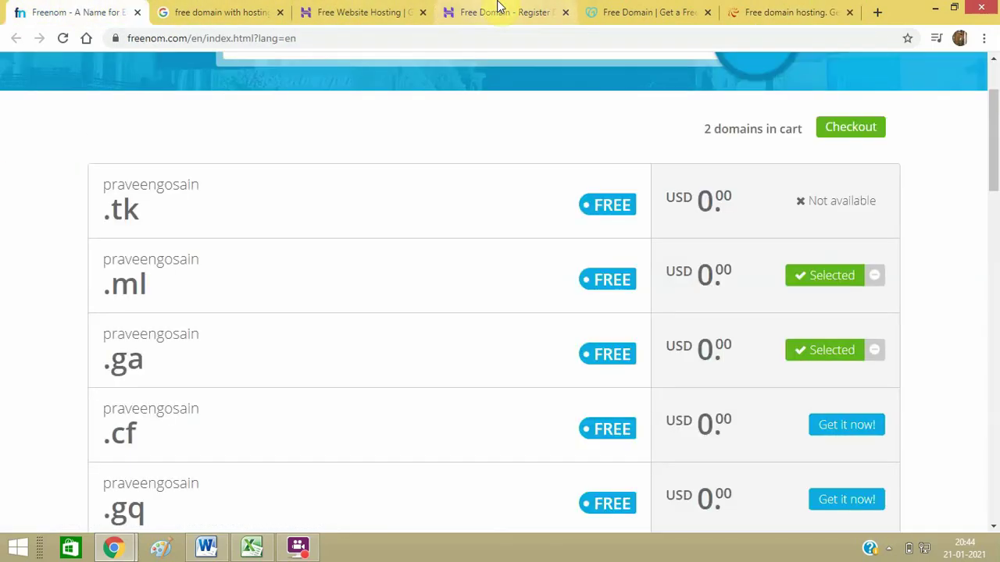
{"action": "left_click", "coordinate": [768, 6]}
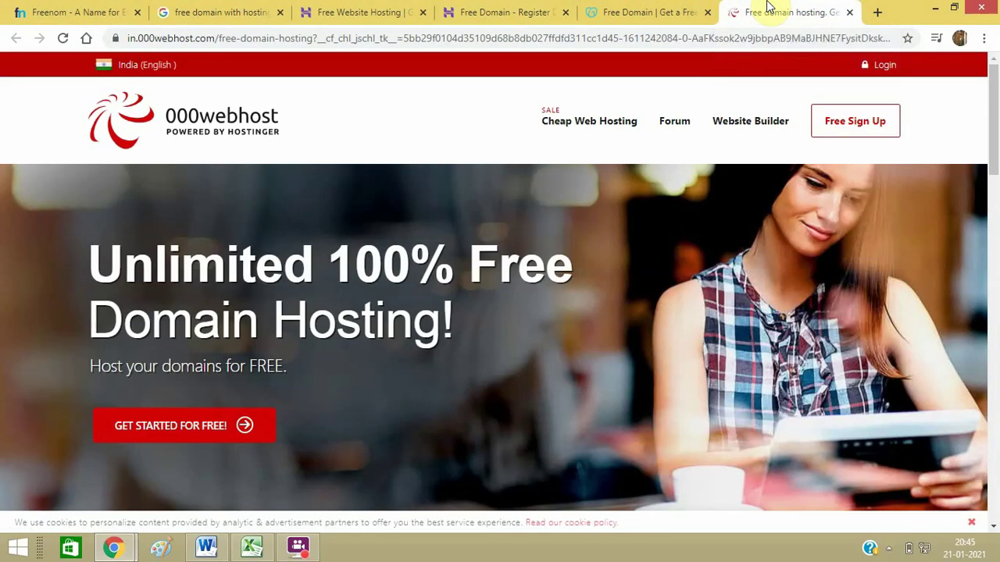
{"action": "left_click_drag", "start_coordinate": [994, 113], "coordinate": [997, 287]}
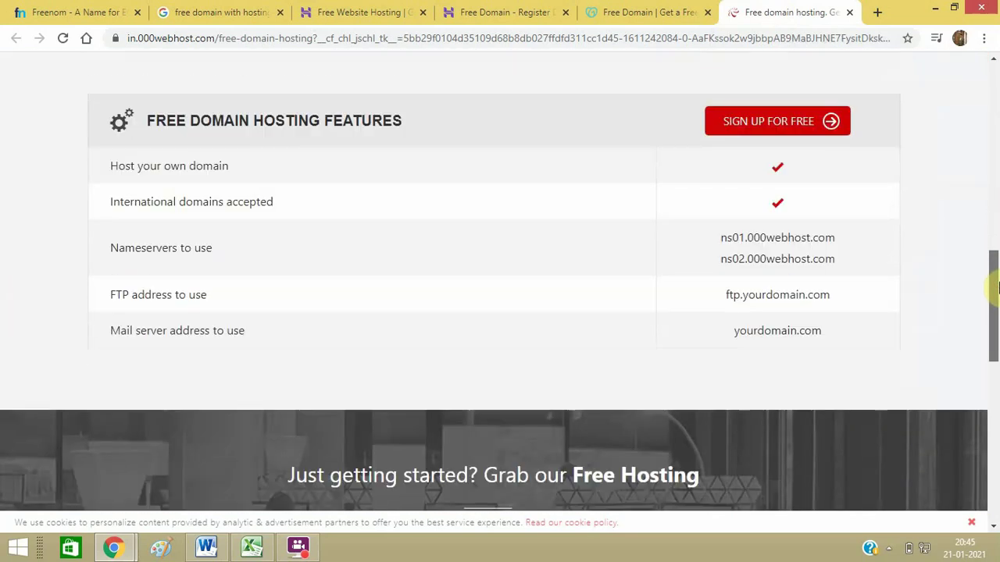
{"action": "scroll", "coordinate": [979, 276], "scroll_direction": "down", "scroll_amount": 1}
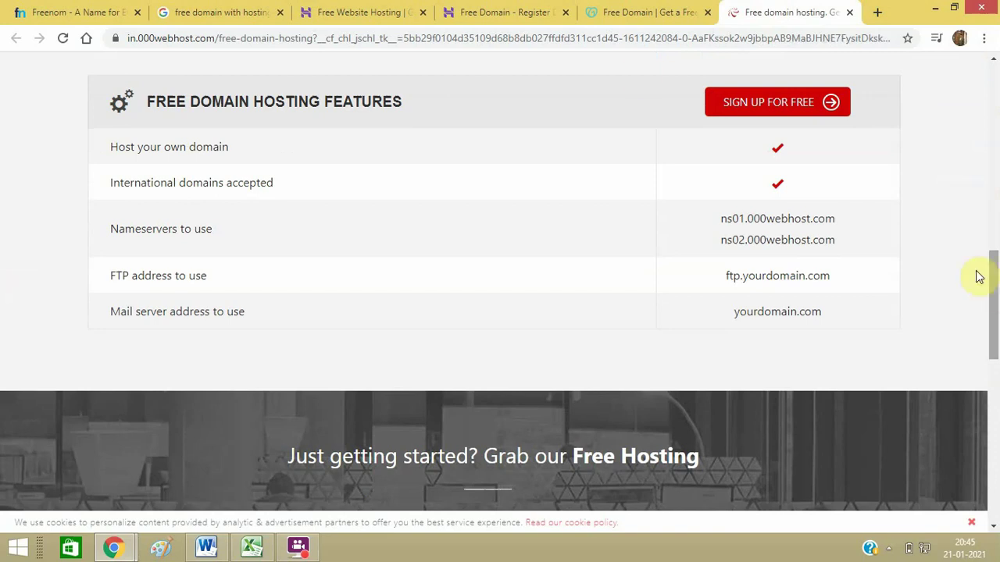
Revisit the two open Hostinger pages and return to the beginning of the Google results for free domain with hosting
{"action": "left_click", "coordinate": [479, 11]}
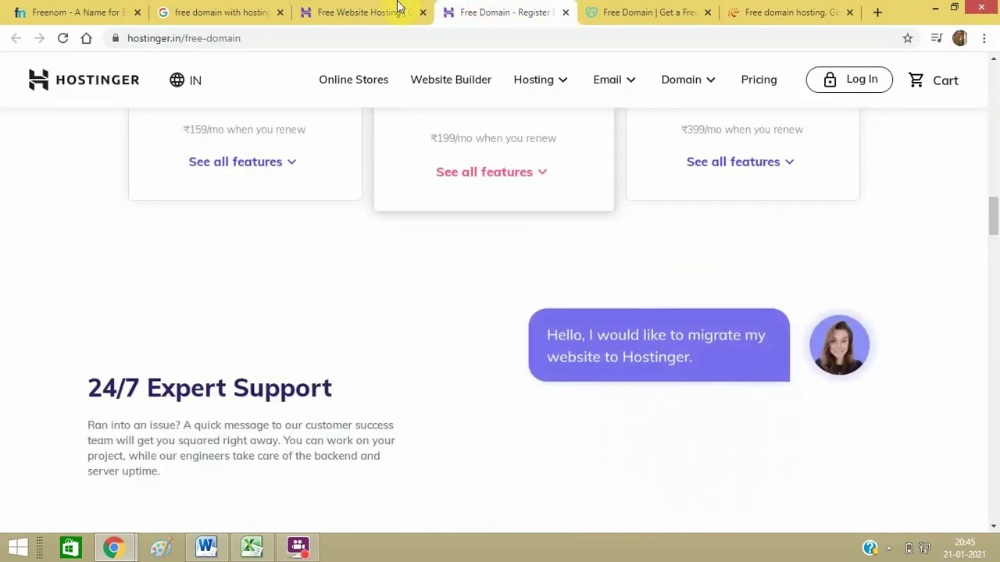
{"action": "left_click", "coordinate": [375, 10]}
{"action": "left_click", "coordinate": [246, 10]}
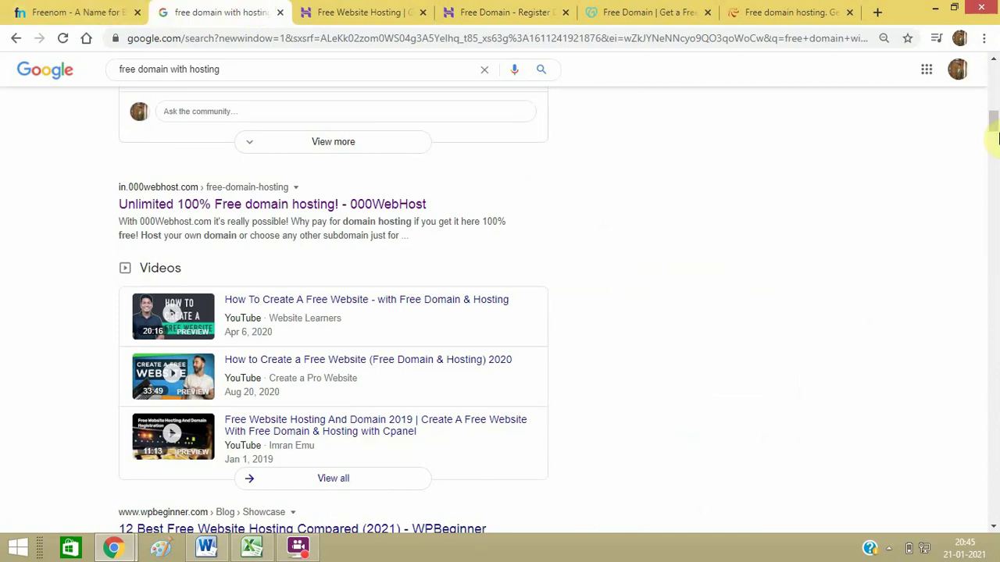
{"action": "left_click_drag", "start_coordinate": [993, 123], "coordinate": [990, 47]}
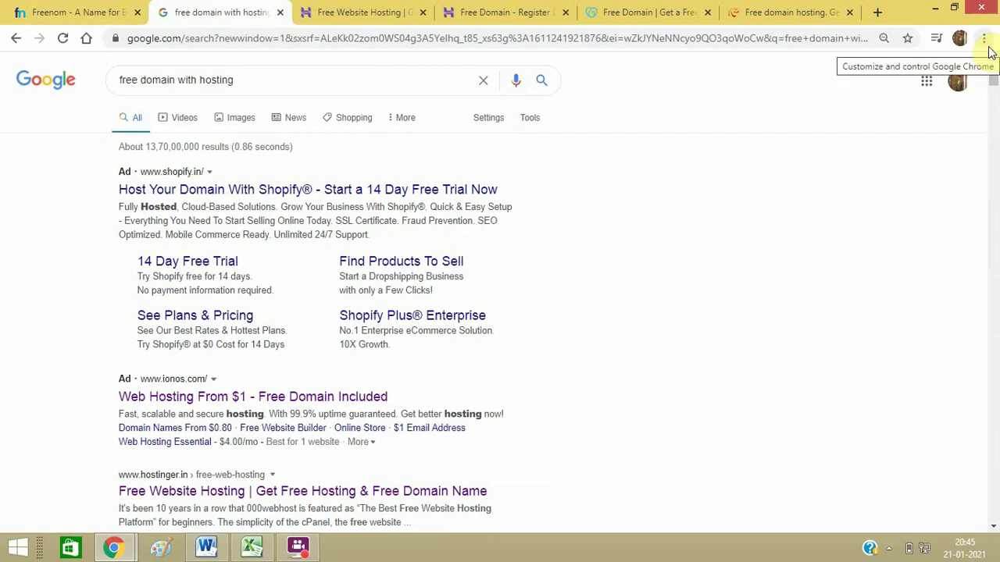